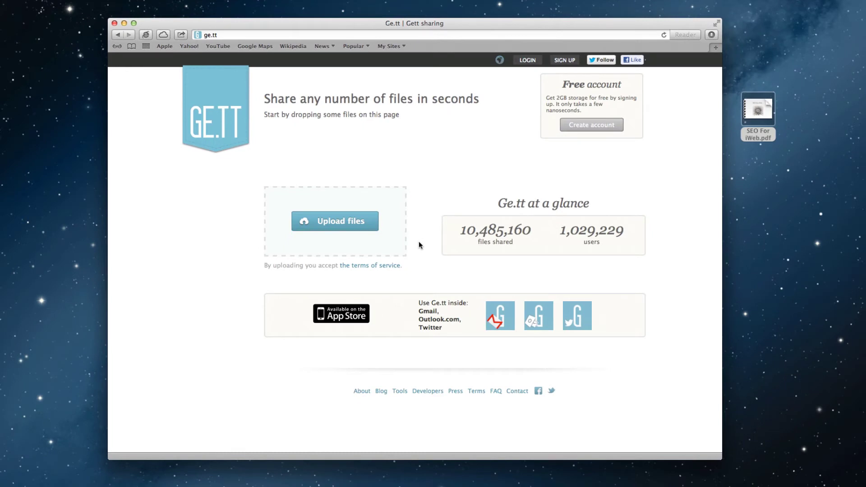
Upload SEO For iWeb.pdf to Ge.tt and copy its share link.
drag(751, 118, 409, 217)
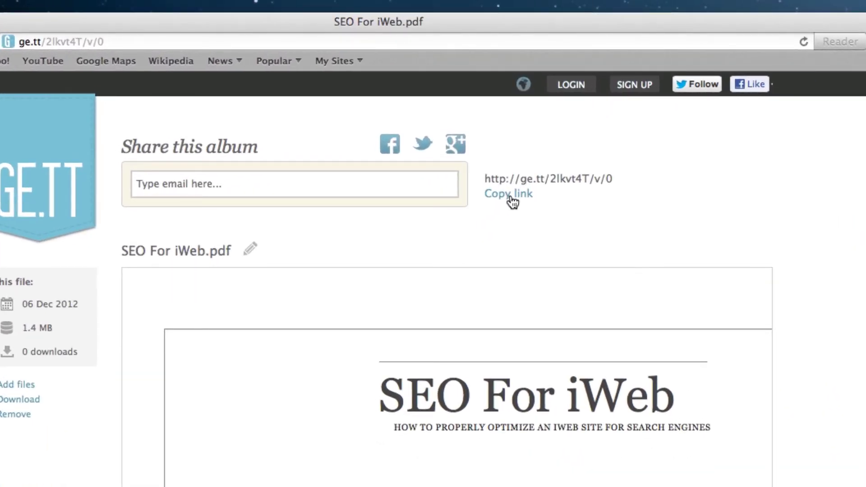
click(512, 199)
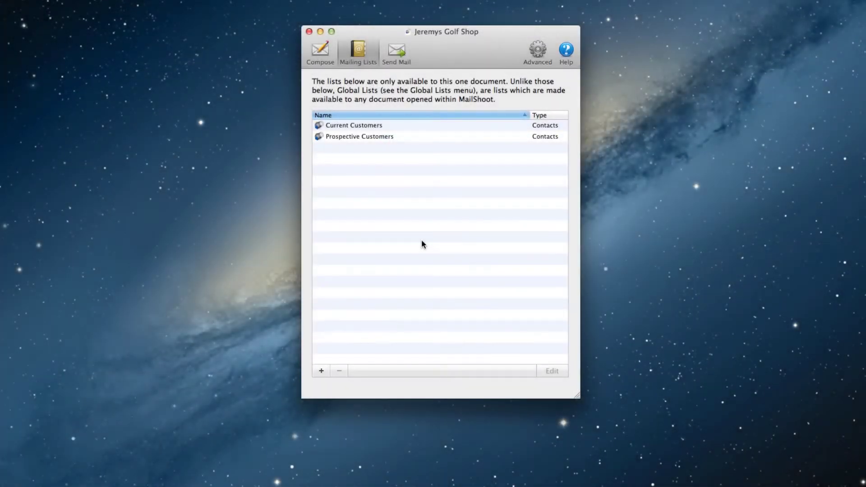
Open the Current Customers list's new subscribe page form at its Messages settings.
double_click(419, 125)
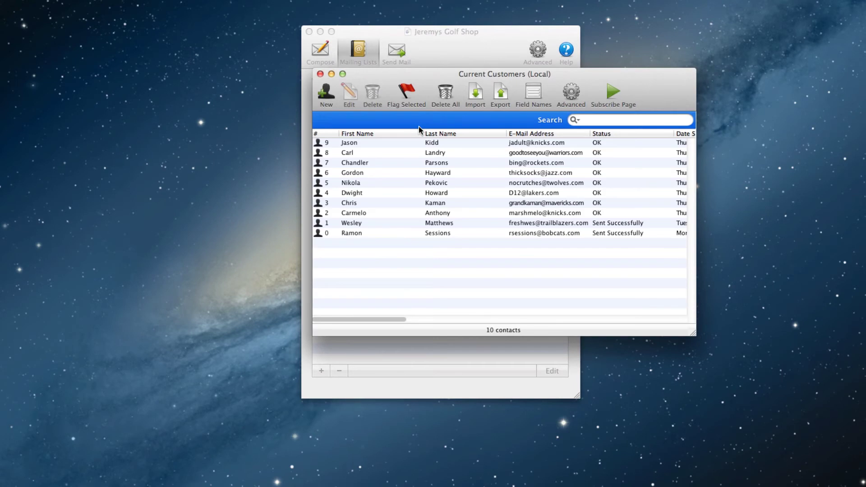
click(612, 93)
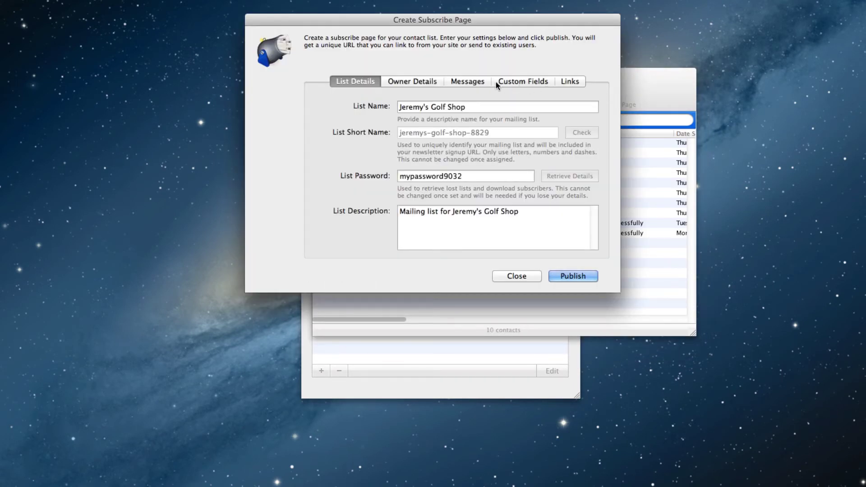
click(471, 81)
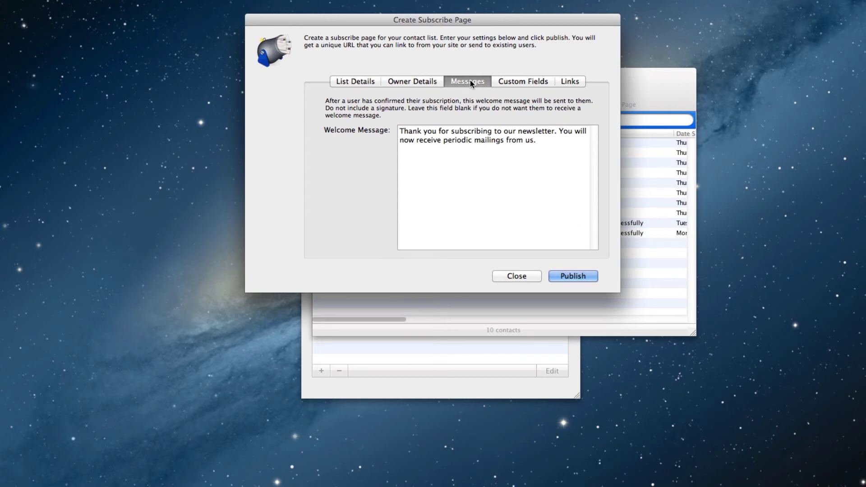
Add a free-gift sentence and the pasted Ge.tt PDF link to the welcome message.
click(549, 139)
text(To dow)
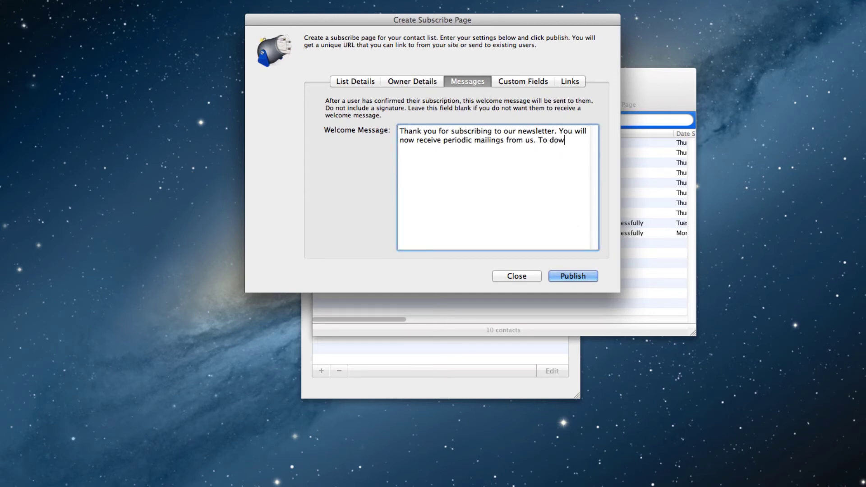
text(nload your f)
text(ree gift)
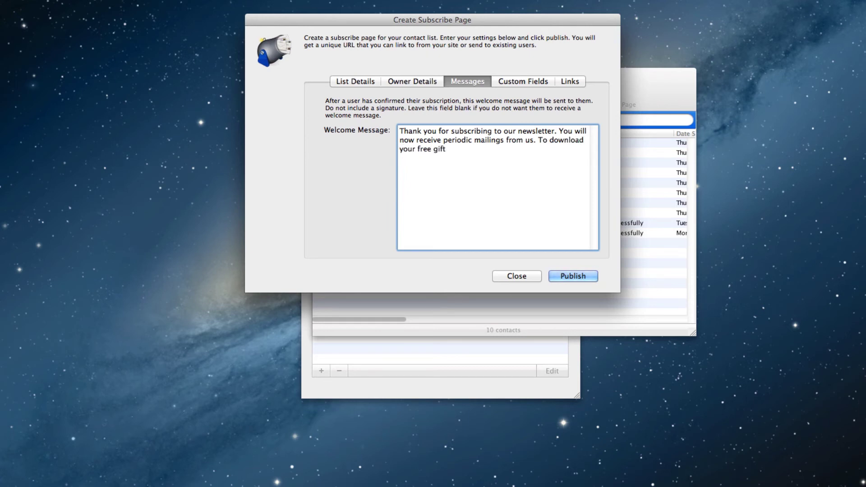
text(, please fo)
text(llow this URL:)
key(Return)
key(Return)
text(http://ge.tt/2lkvt4T/v/0?c)
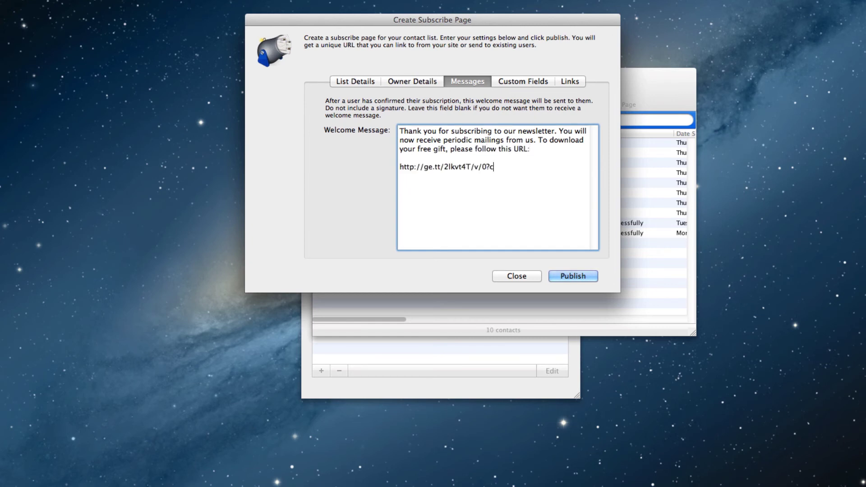
Publish the Current Customers subscribe page with the free-gift welcome message.
click(574, 275)
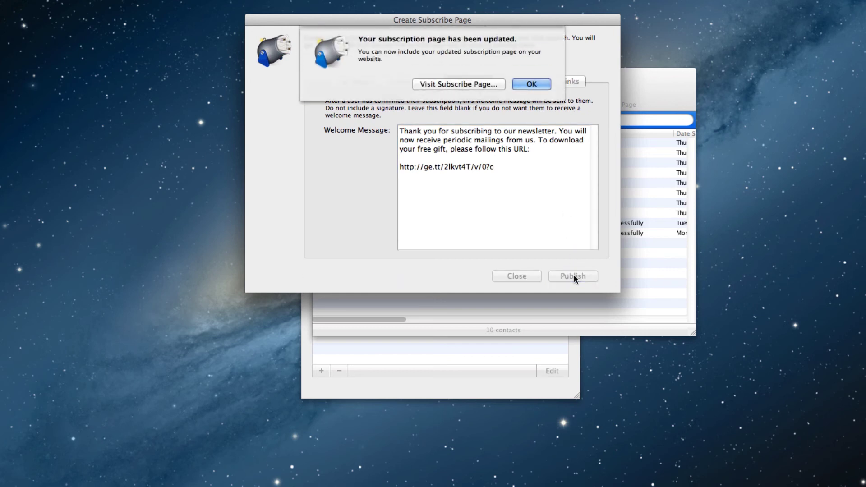